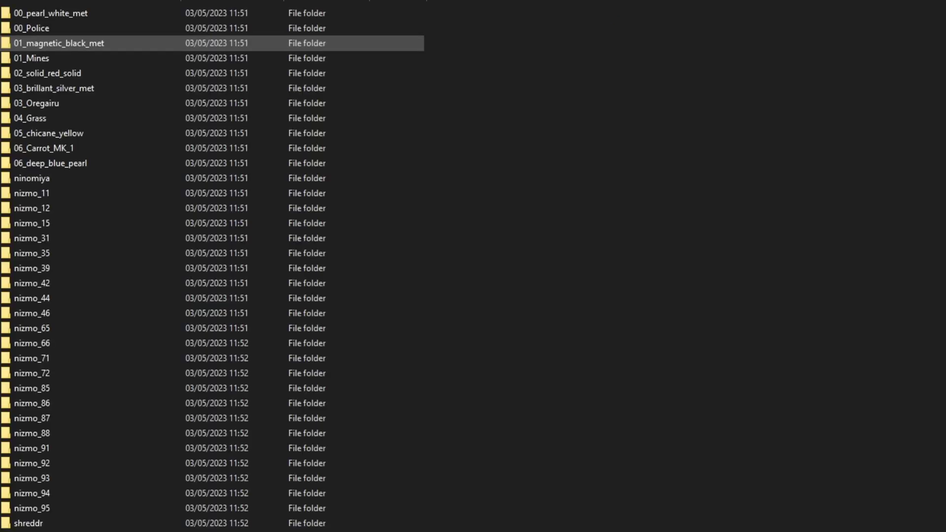
Create a new folder among the car's skin folders and begin its name with 07
right_click(185, 397)
left_click(379, 420)
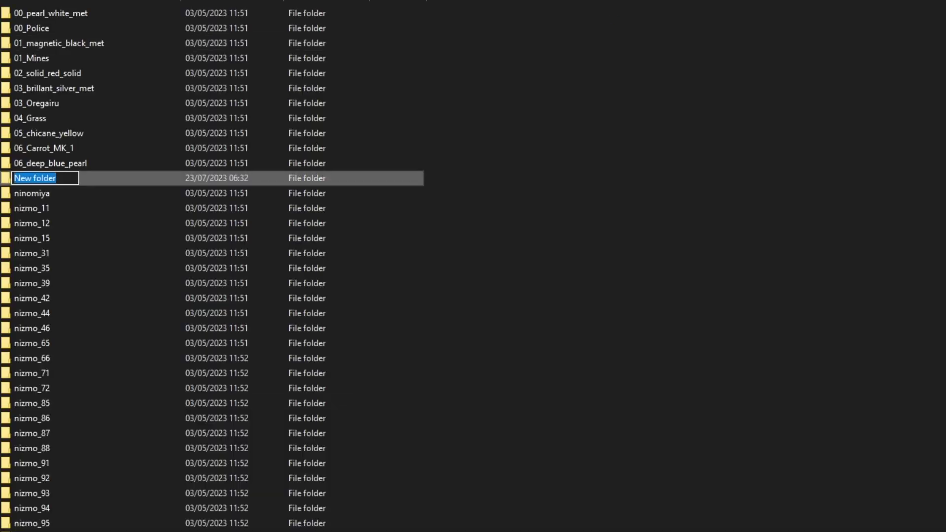
type("07")
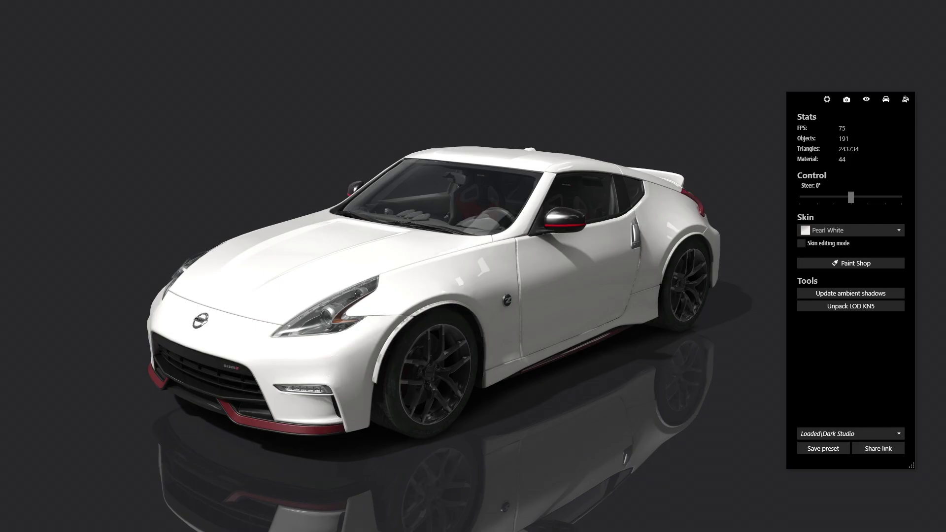
In the car showroom, open the GEO_body mesh's body.dds diffuse texture and generate its mapping view at 4096×4096
left_click(473, 276)
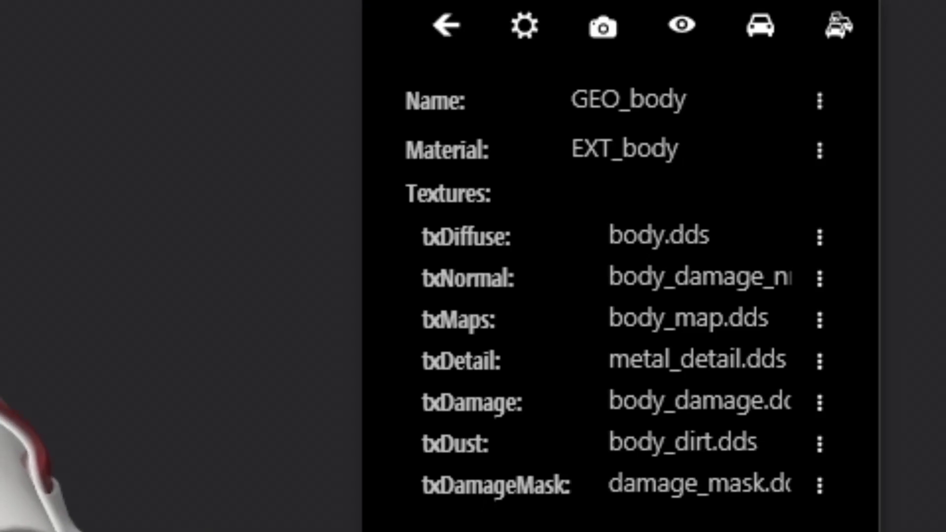
left_click(820, 237)
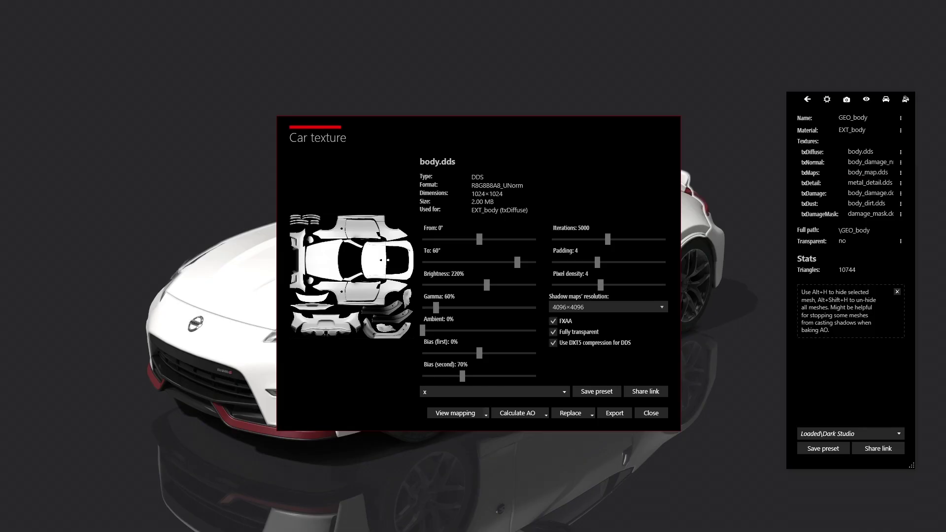
left_click(486, 414)
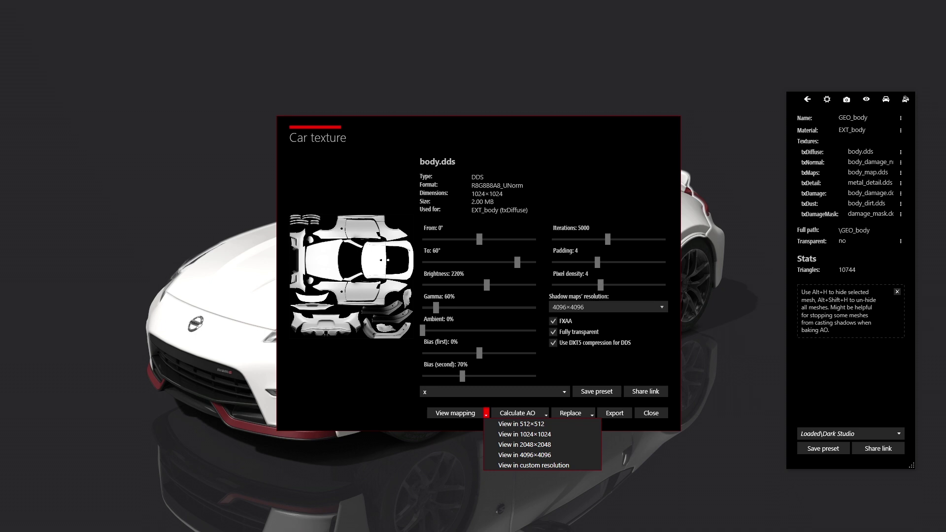
left_click(524, 455)
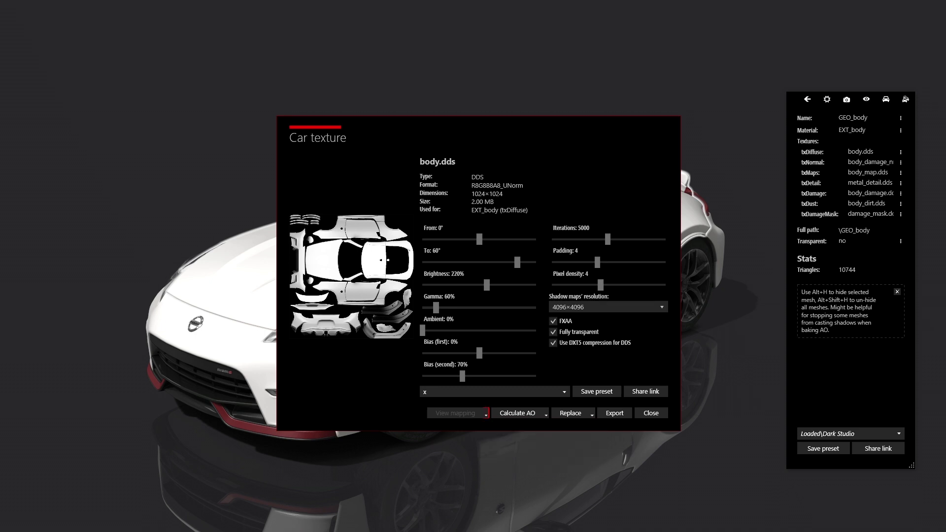
Calculate a custom-size ambient occlusion map of 4096x4096 for the body.dds texture
left_click(546, 413)
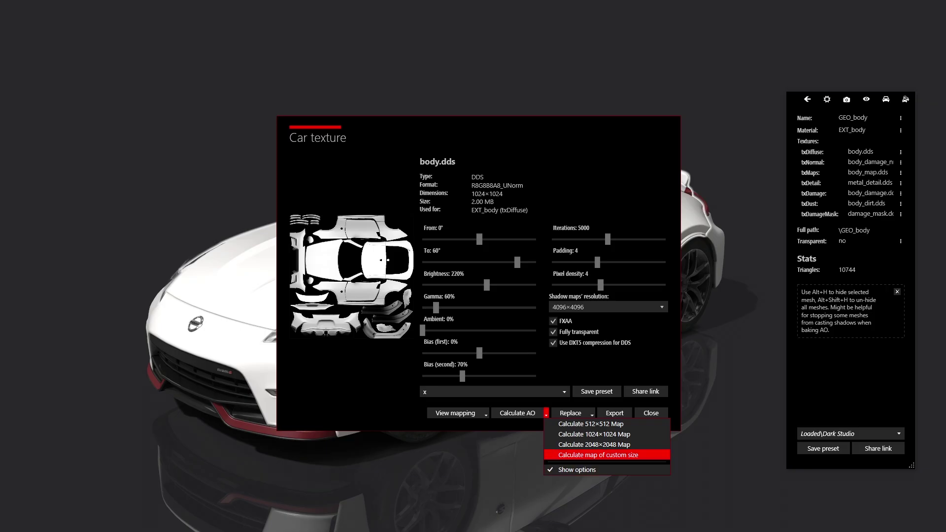
left_click(598, 454)
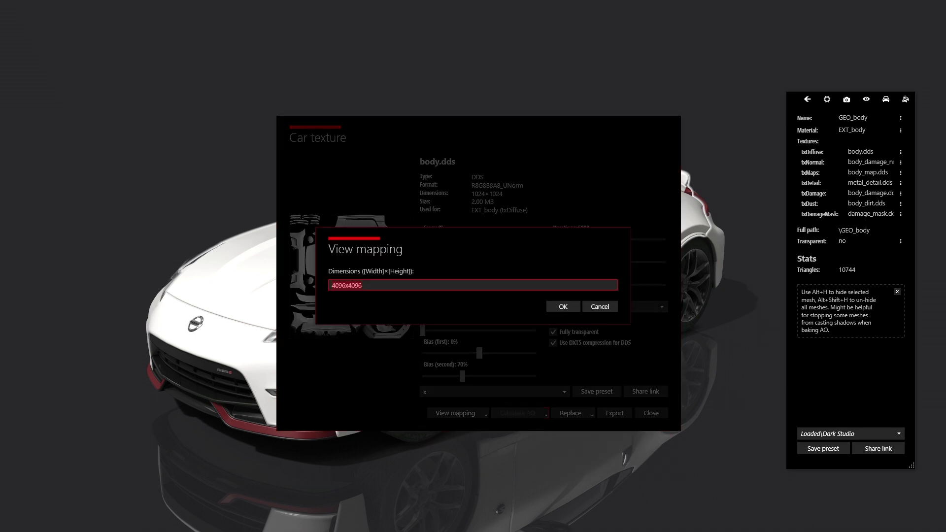
left_click(563, 306)
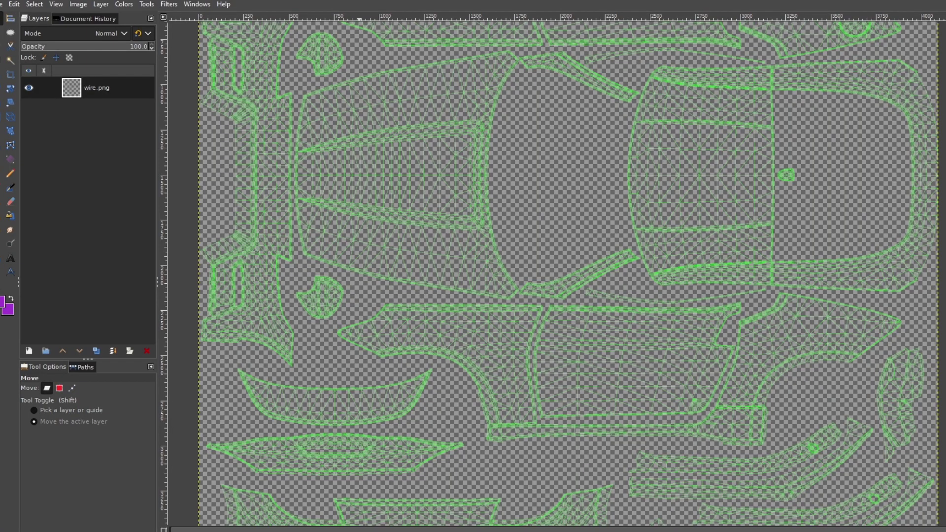
In GIMP, hide the wire.png layer and delete the selected background around the car panels from the body.png layer
scroll(609, 350, "down", 2)
scroll(609, 350, "right", 1)
scroll(569, 306, "down", 1)
scroll(569, 306, "right", 1)
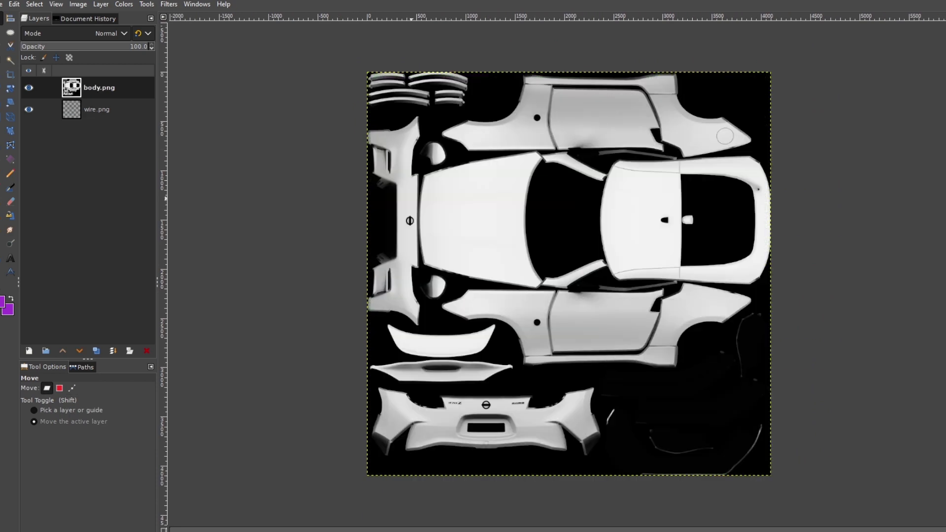
right_click(104, 87)
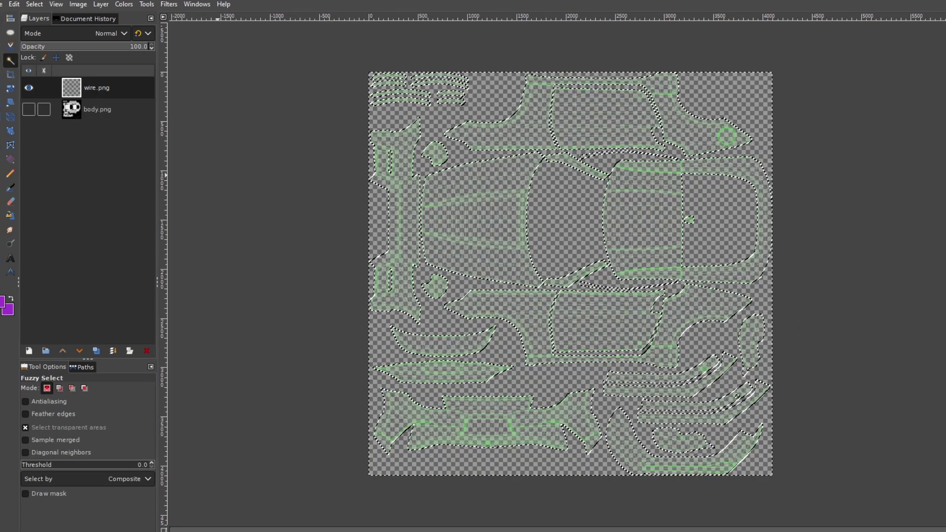
left_click(97, 109)
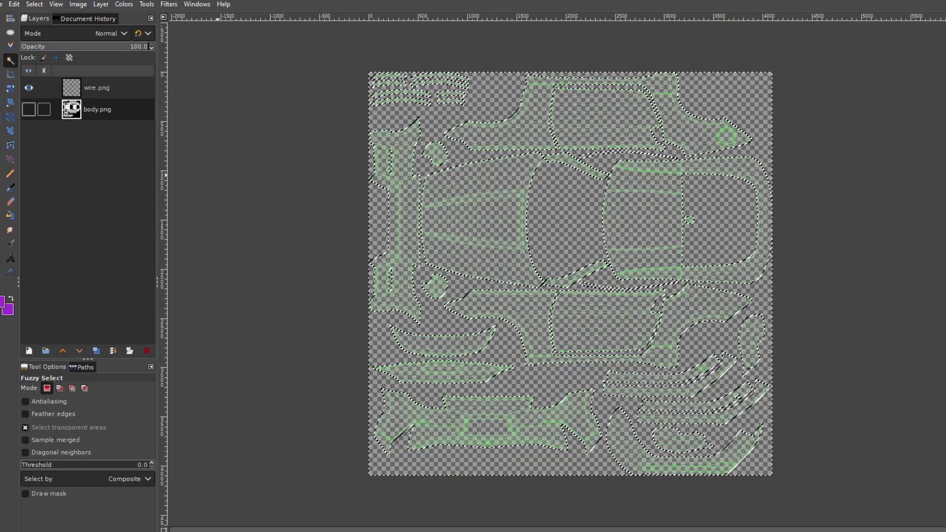
left_click(28, 88)
left_click(28, 109)
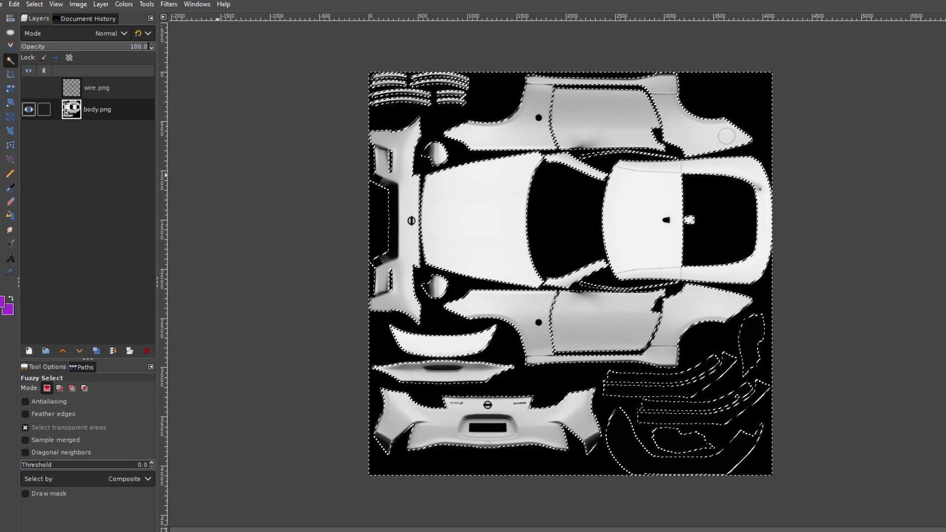
key("Delete")
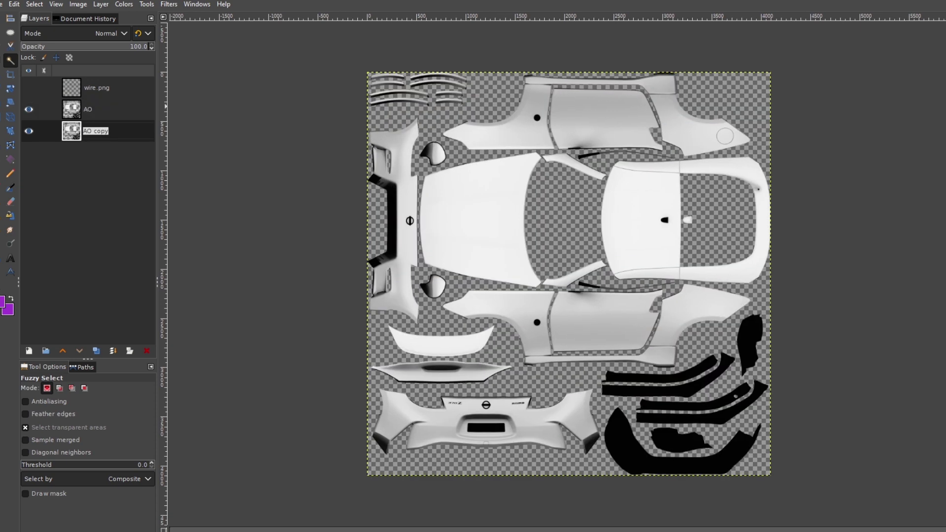
Rename the duplicated AO layer as Base and set the AO layer's blend mode to Multiply
type("Base")
left_click(88, 108)
left_click(111, 33)
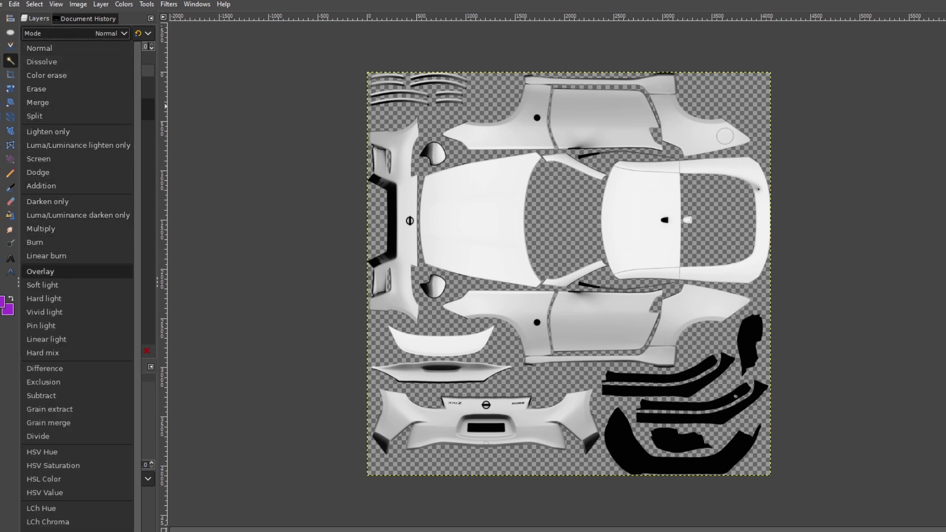
left_click(41, 229)
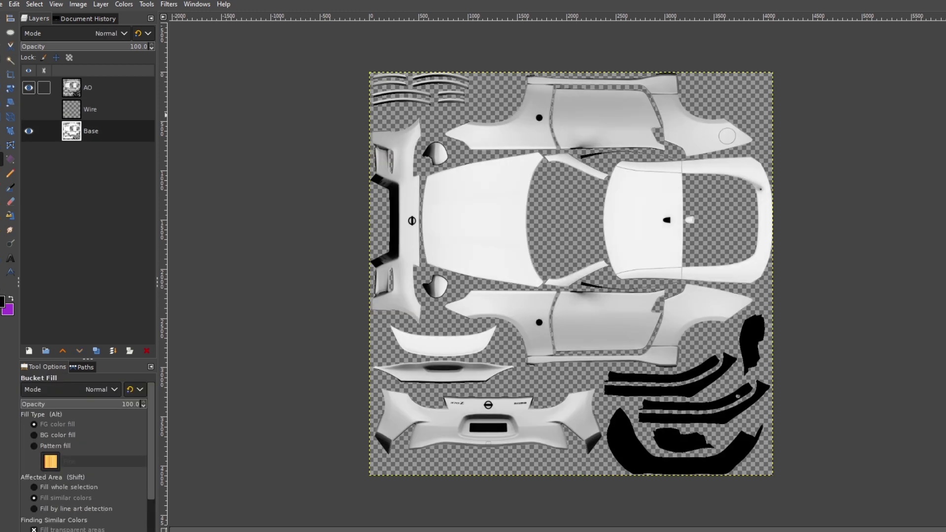
Try filling the hood and roof with red on the Base layer beneath the visible AO layer
left_click(29, 88)
scroll(570, 273, "up", 2)
scroll(570, 274, "down", 2)
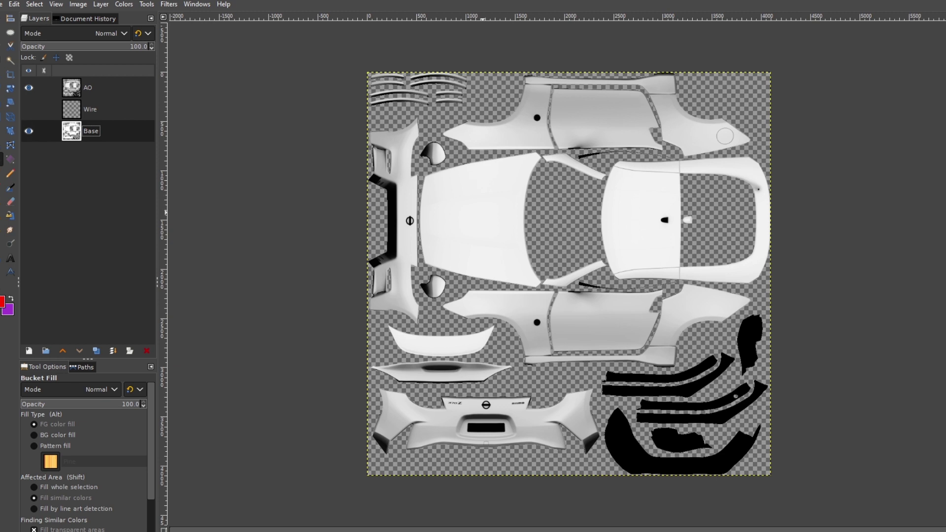
left_click(483, 213)
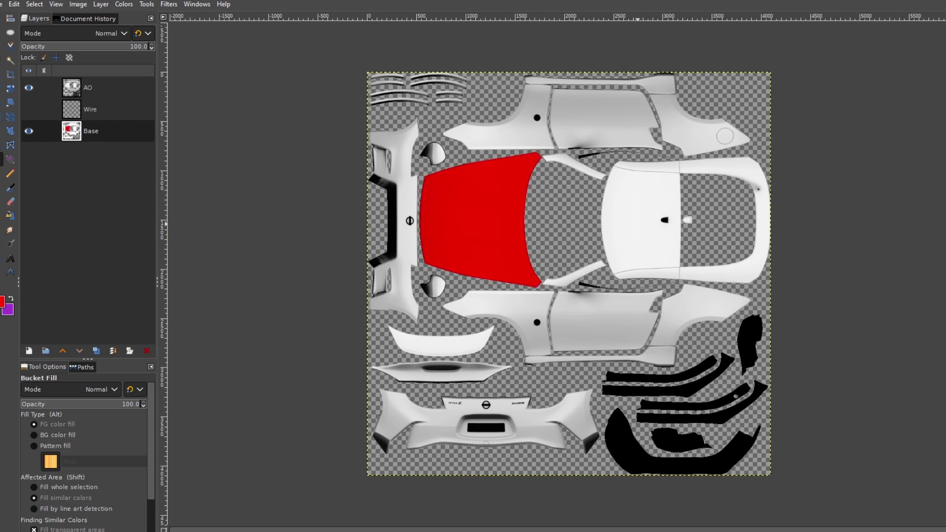
left_click(638, 224)
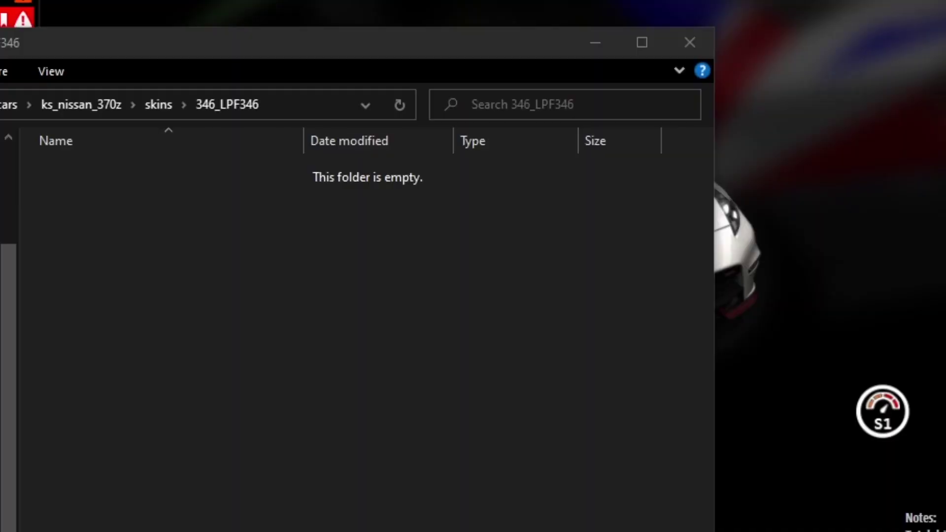
Check the contents of the 346_LPF346 skin folder and close its window
left_click_drag(422, 376, 450, 380)
left_click(690, 42)
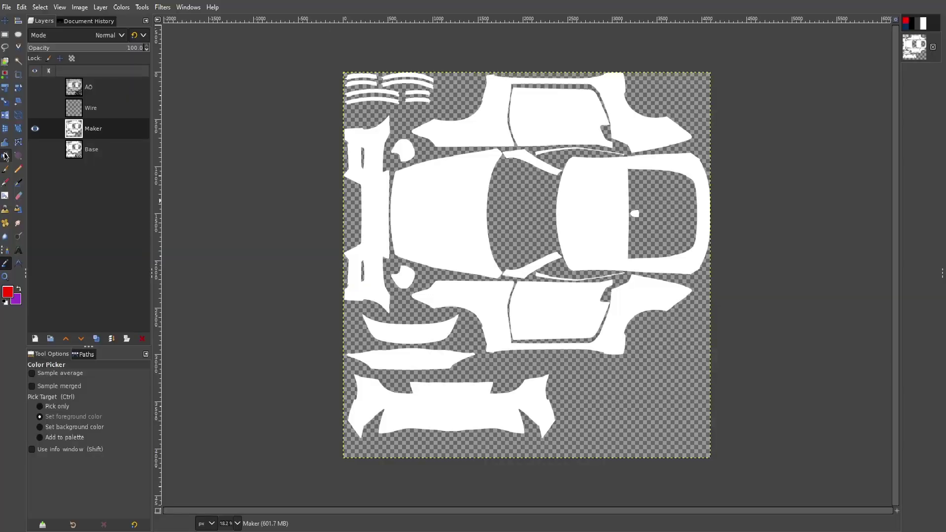
Fill the front bumper, both side body panels and both doors with red on the Maker layer using Bucket Fill
key("shift+b")
left_click(466, 217)
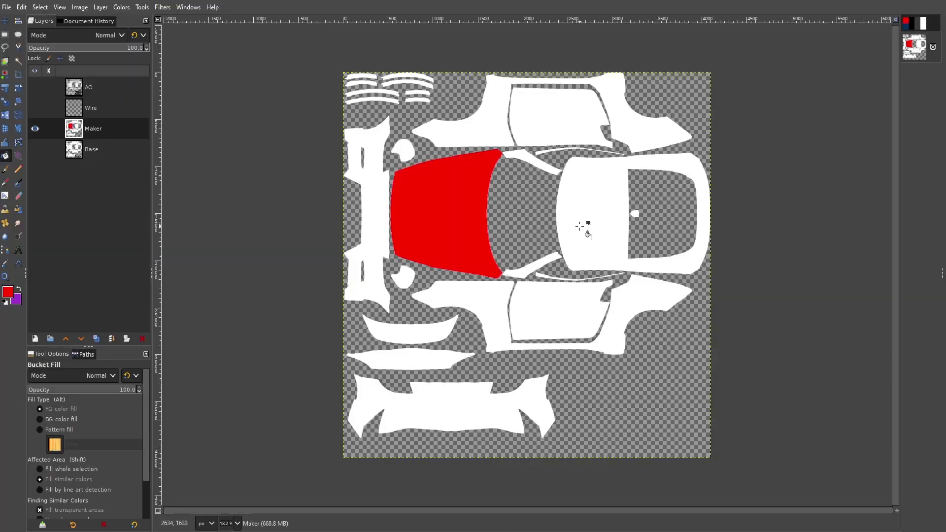
key("ctrl+z")
left_click(479, 297)
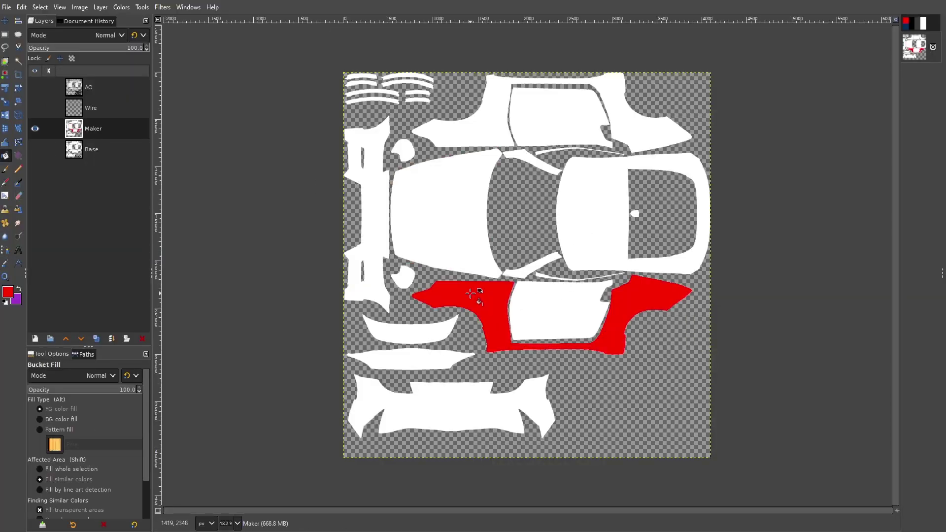
left_click(378, 208)
left_click(481, 150)
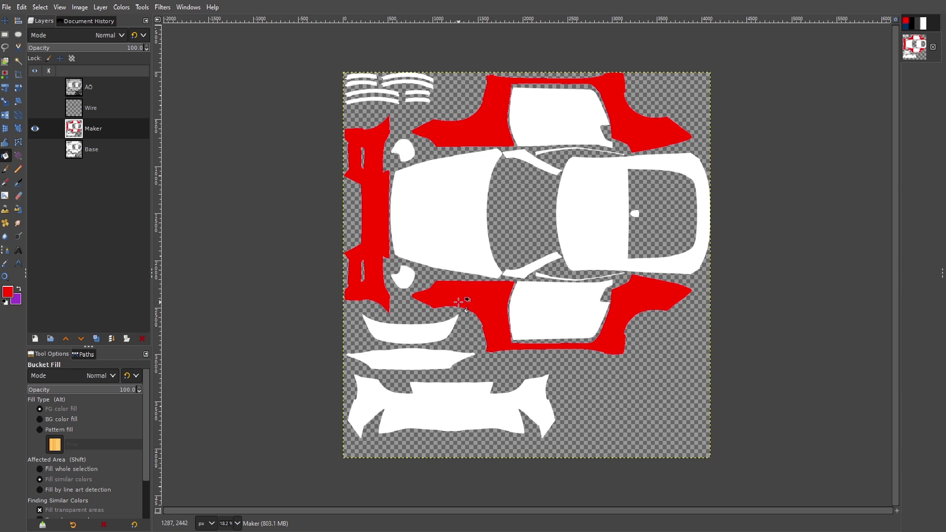
left_click(549, 309)
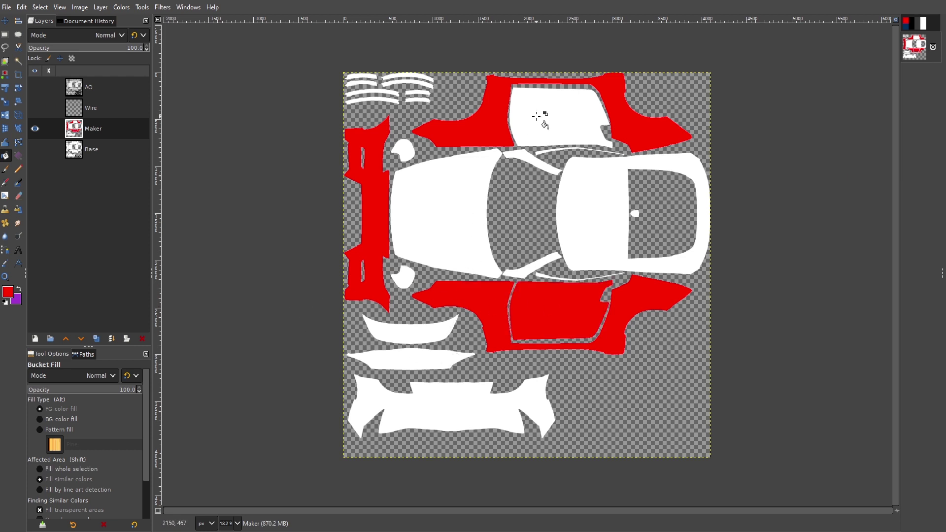
left_click(545, 119)
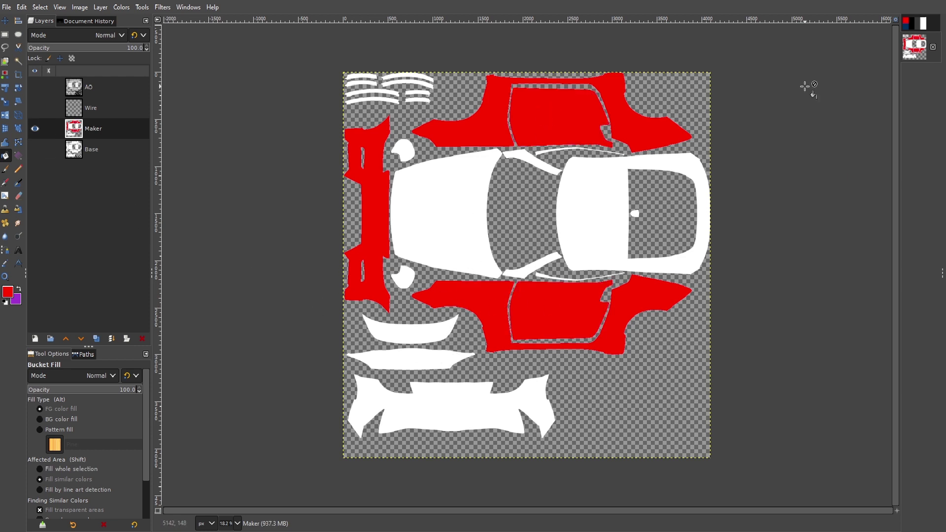
Pick the dark grey from the #22 #346.png swatch image and fill the windscreen pillars, roof section and hood on the Maker layer
left_click(907, 25)
left_click(6, 264)
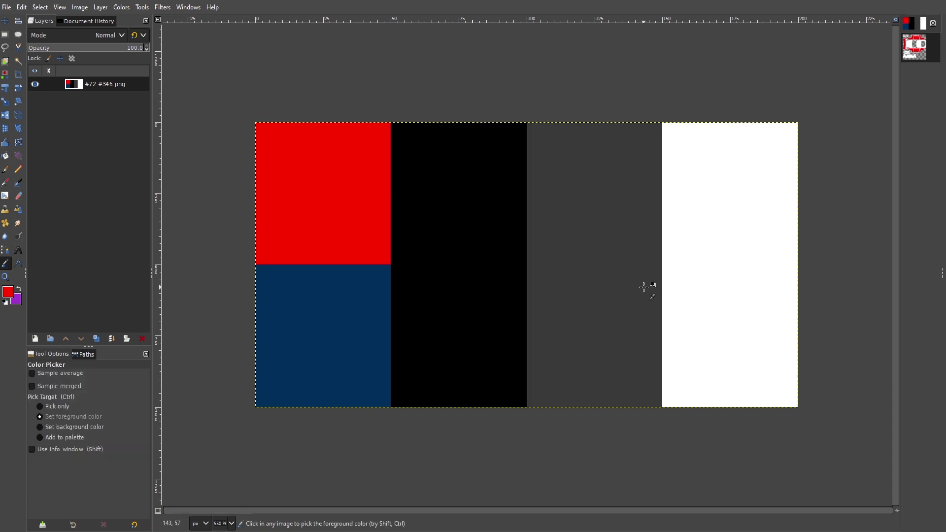
left_click(645, 284)
left_click(906, 49)
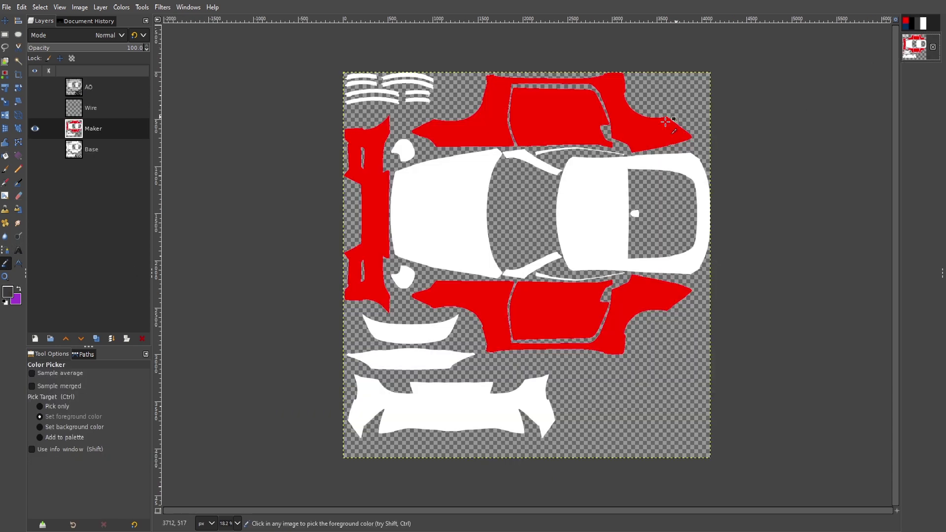
left_click(5, 155)
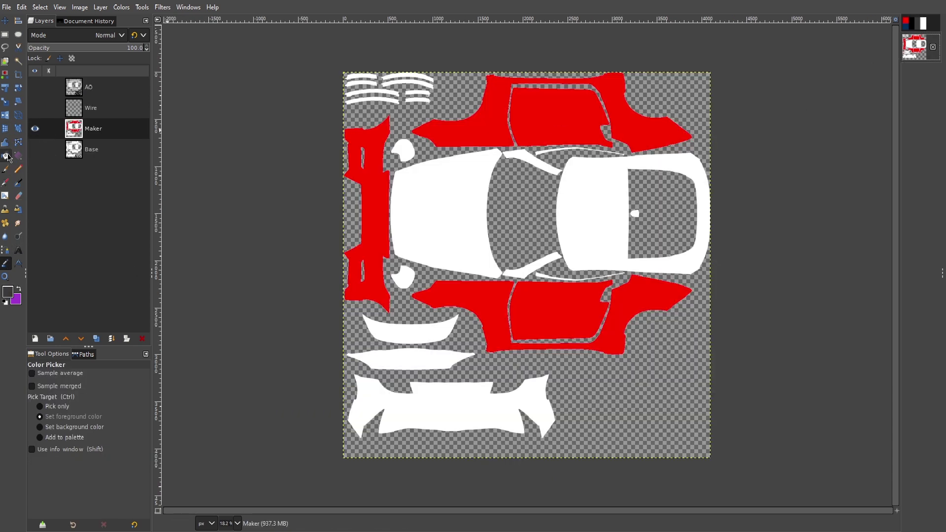
left_click(532, 271)
left_click(527, 158)
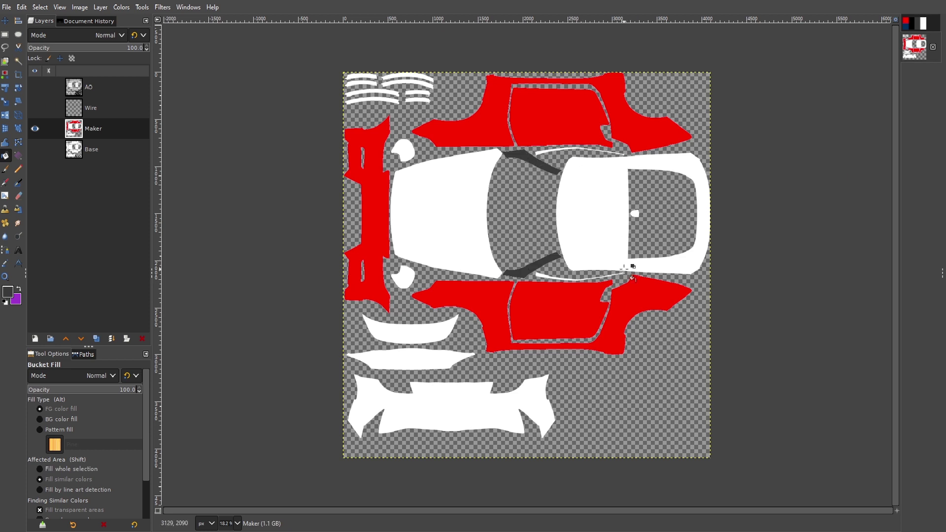
left_click(679, 267)
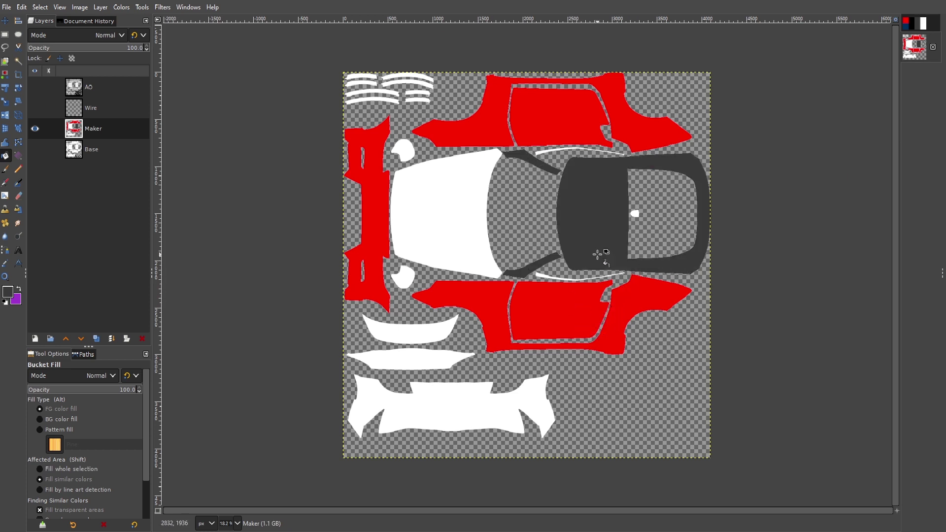
left_click(455, 198)
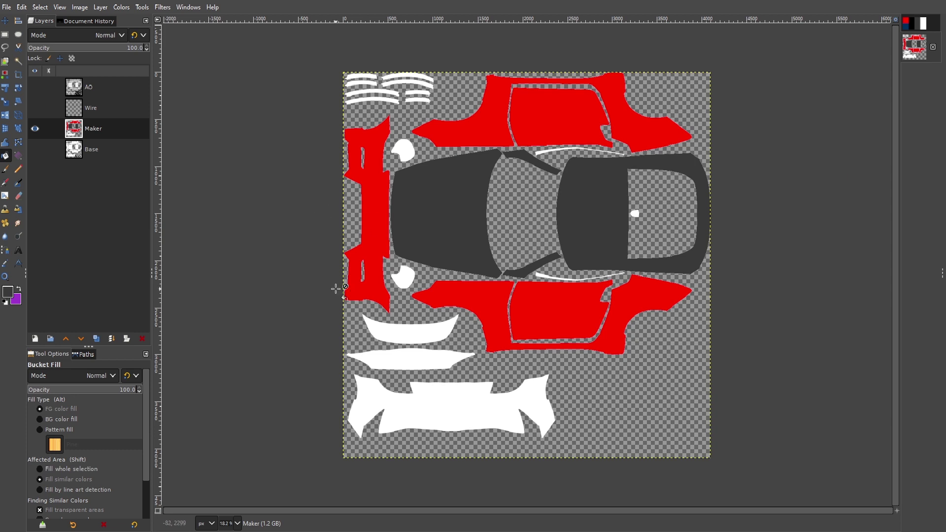
Sample the red from the front bumper and fill the rear bumper with it on the Maker layer
key("o")
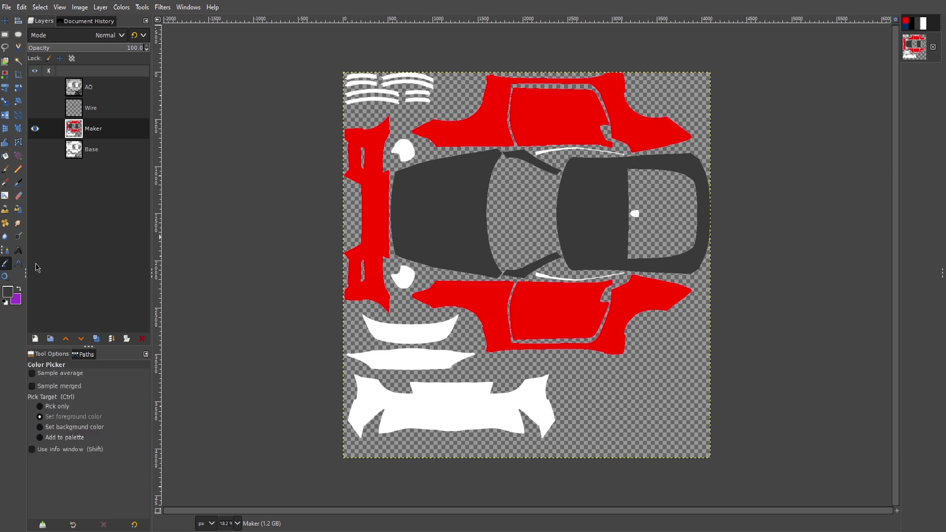
left_click(376, 274)
left_click(5, 156)
left_click(424, 410)
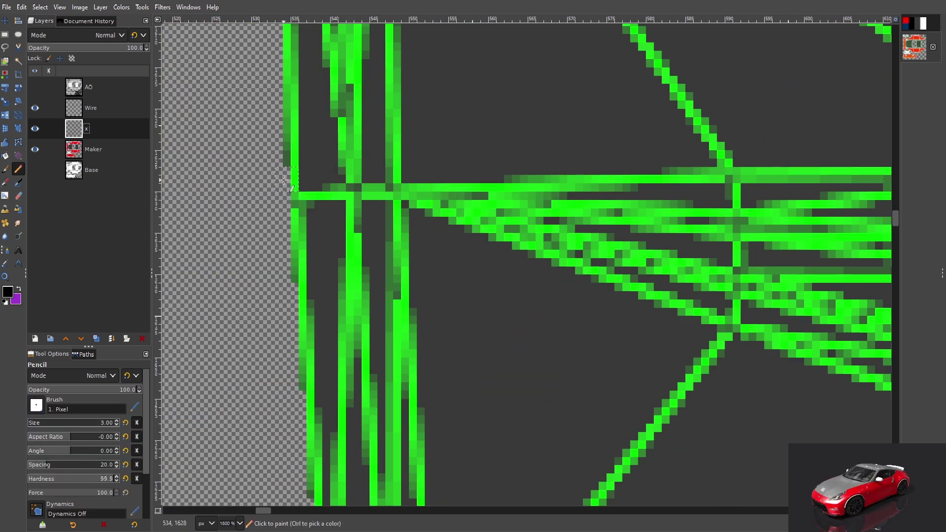
Draw a black 3-pixel Pencil line on layer x along the hood's wireframe edge, using connected straight segments
left_click(285, 188)
left_click(397, 192, "shift")
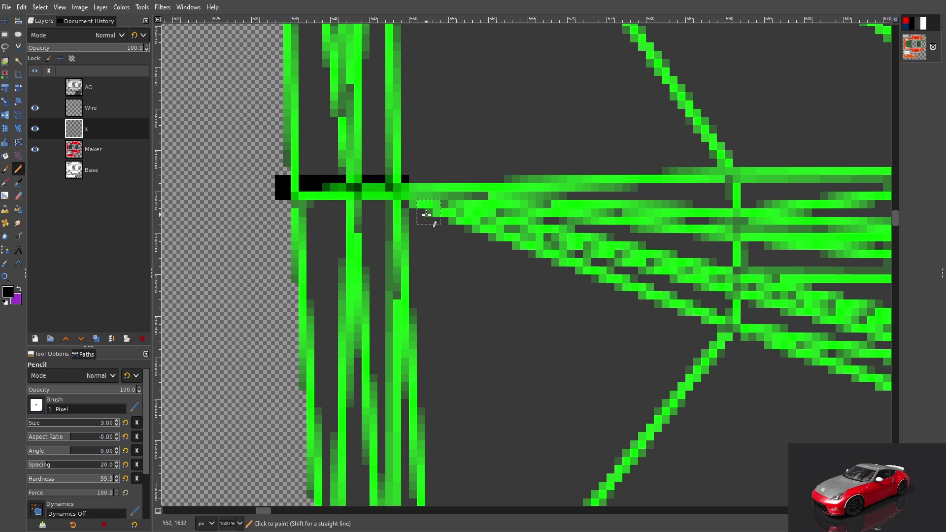
scroll(420, 194, "down", 1)
scroll(421, 193, "right", 3)
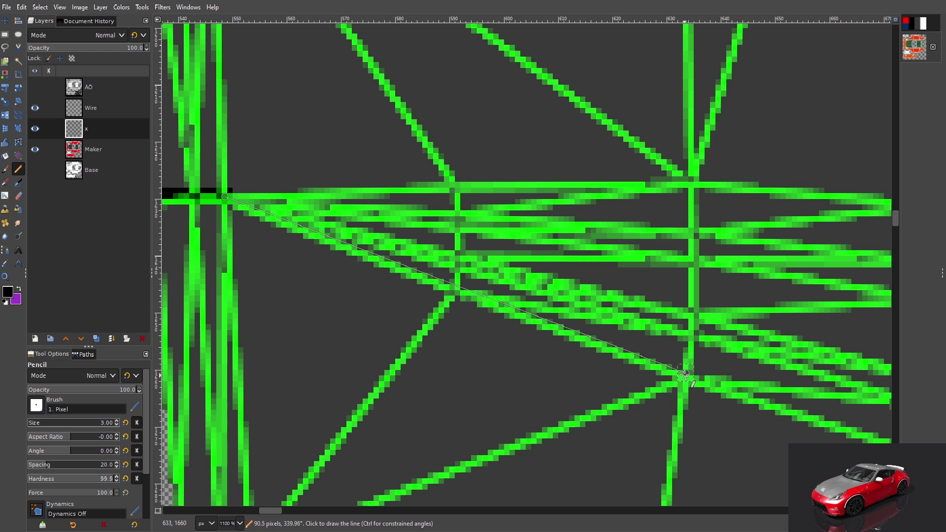
left_click(452, 288, "shift")
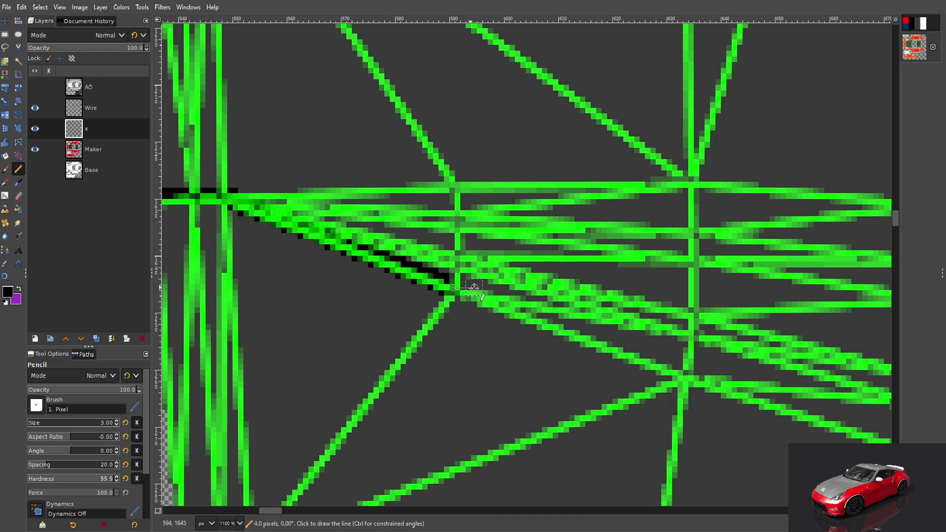
left_click(686, 378, "shift")
scroll(687, 377, "right", 3)
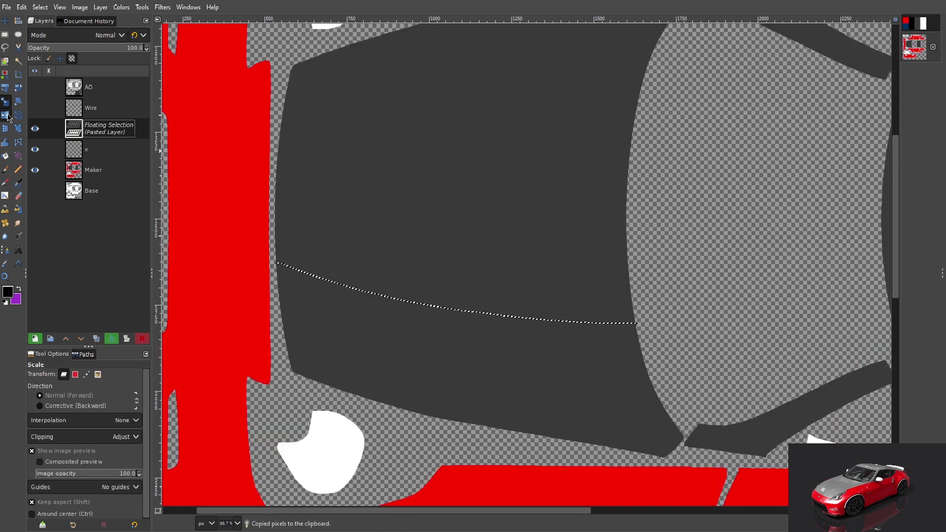
Flip the pasted hood stripe line vertically across the car's centreline
left_click(464, 155)
key("u")
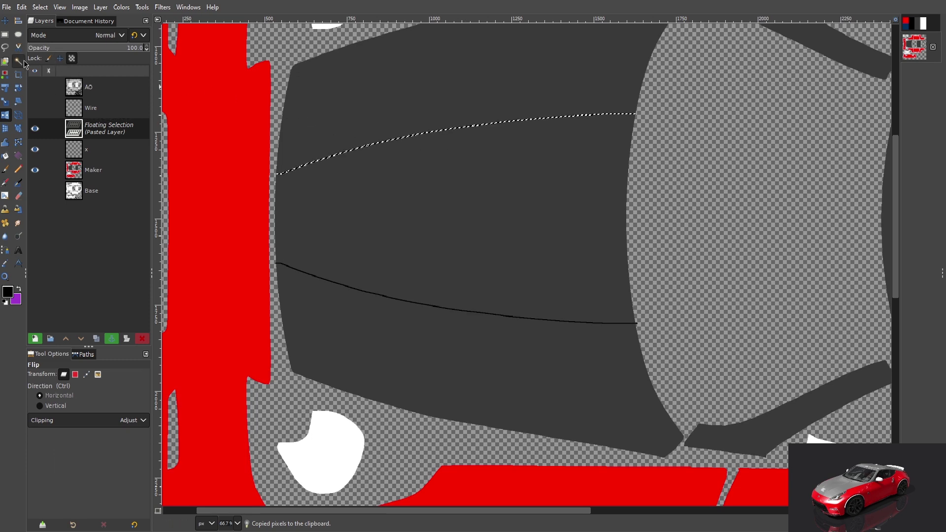
left_click(739, 137)
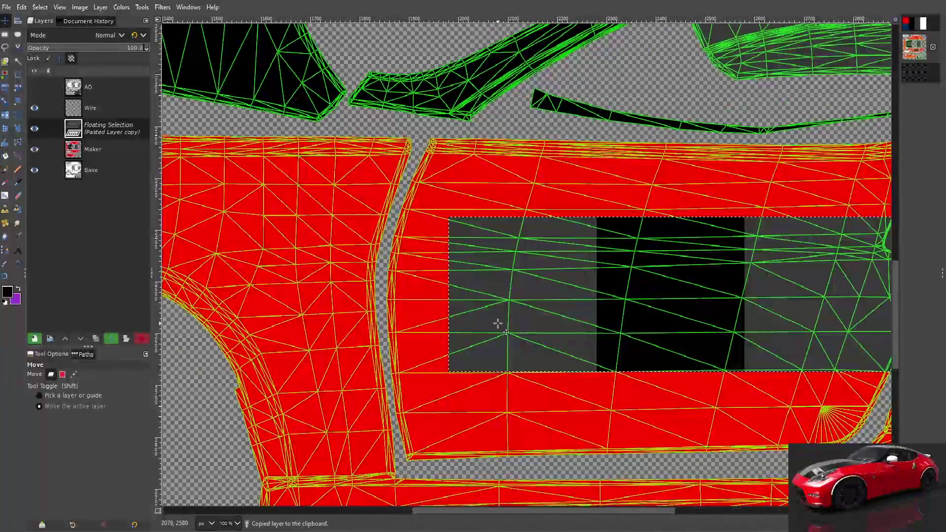
Move the pasted marker block on the lower door towards the door's front edge
left_click_drag(498, 324, 470, 324)
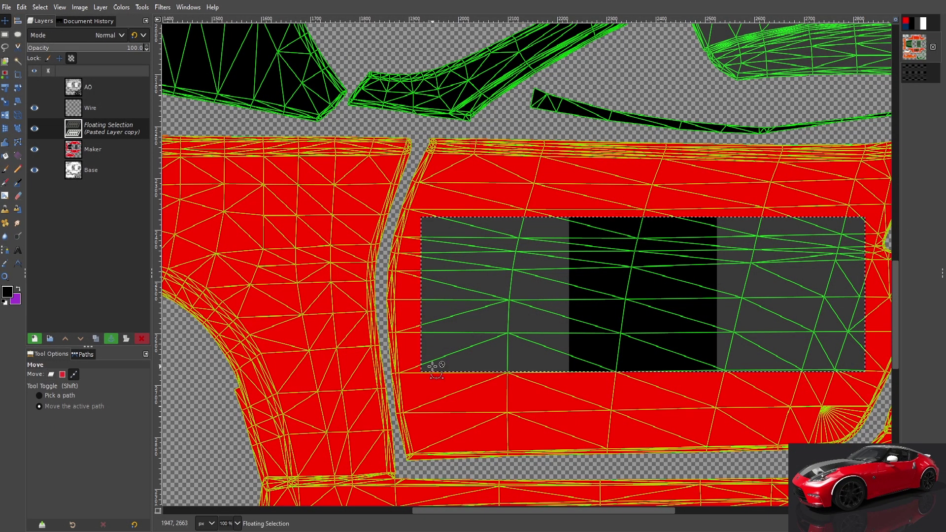
scroll(413, 387, "up", 4)
scroll(464, 333, "down", 4)
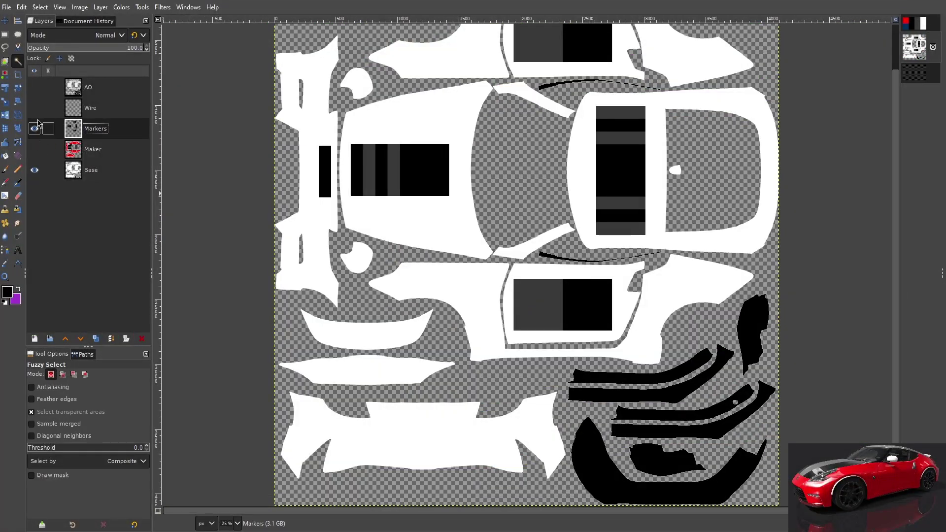
Show the AO layer and compare the front bumper marker with the badge by toggling the AO and Markers layers
left_click(34, 87)
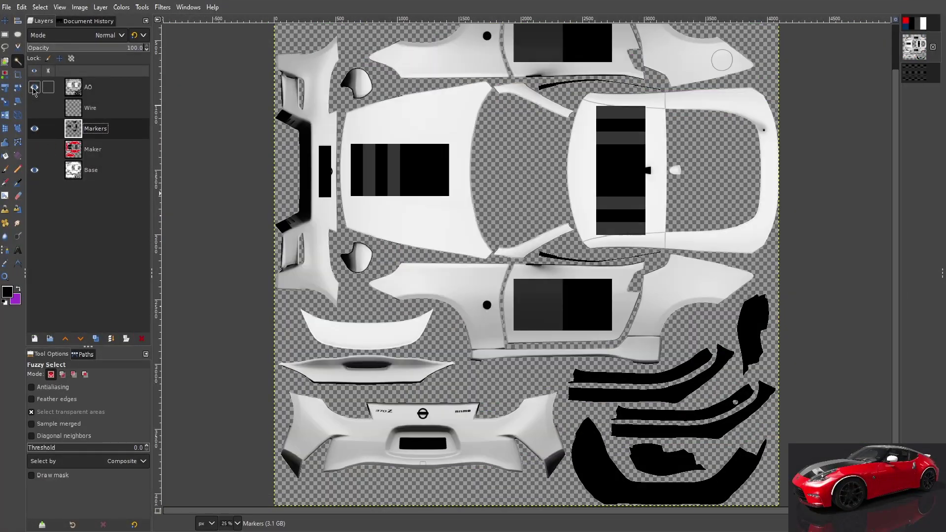
left_click(34, 88)
left_click(34, 89)
scroll(338, 152, "up", 5)
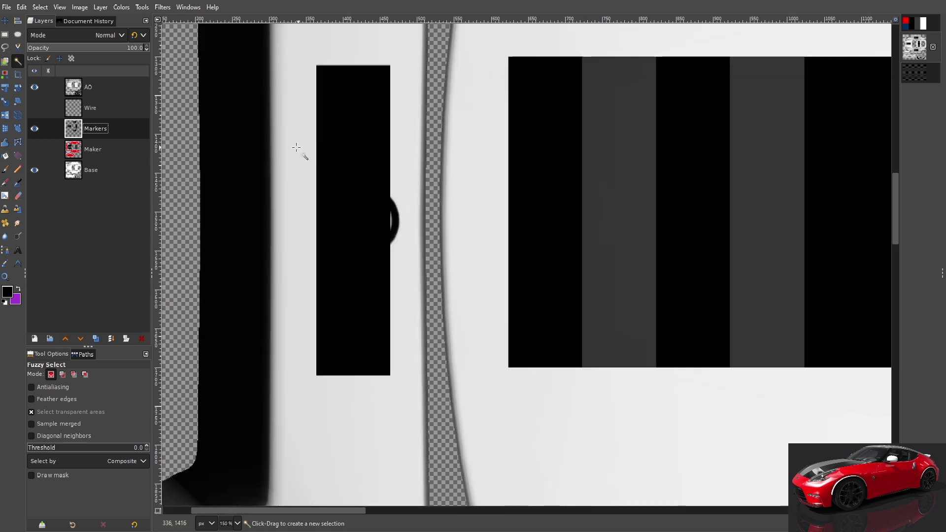
left_click(34, 88)
left_click(34, 88)
left_click(34, 128)
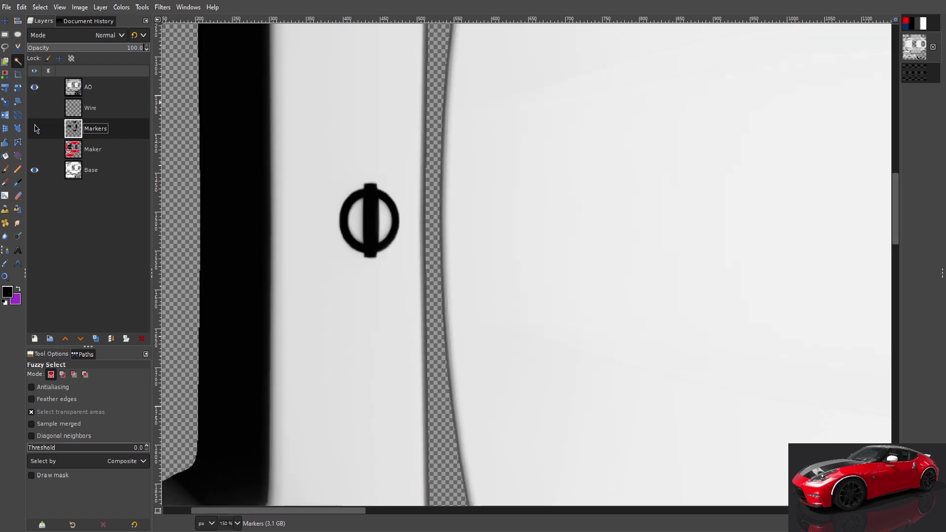
left_click(34, 129)
scroll(306, 170, "down", 4)
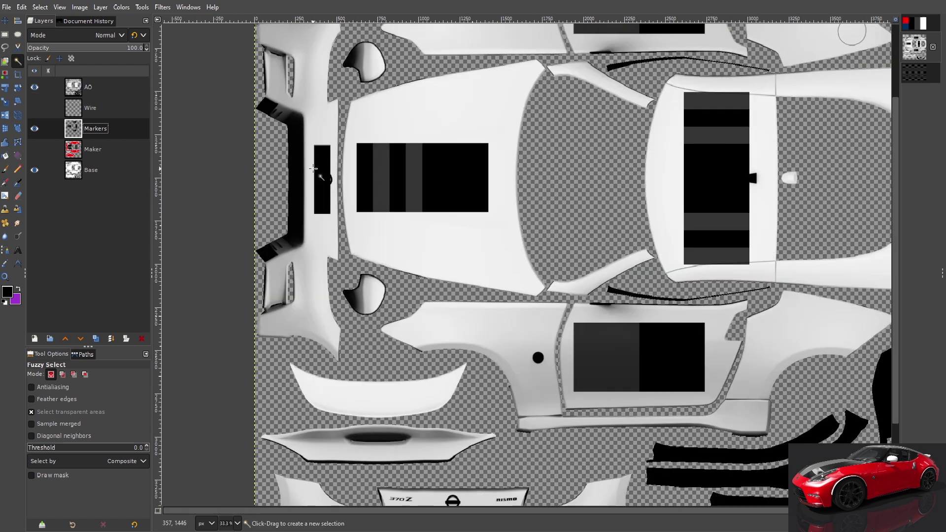
scroll(314, 177, "up", 3)
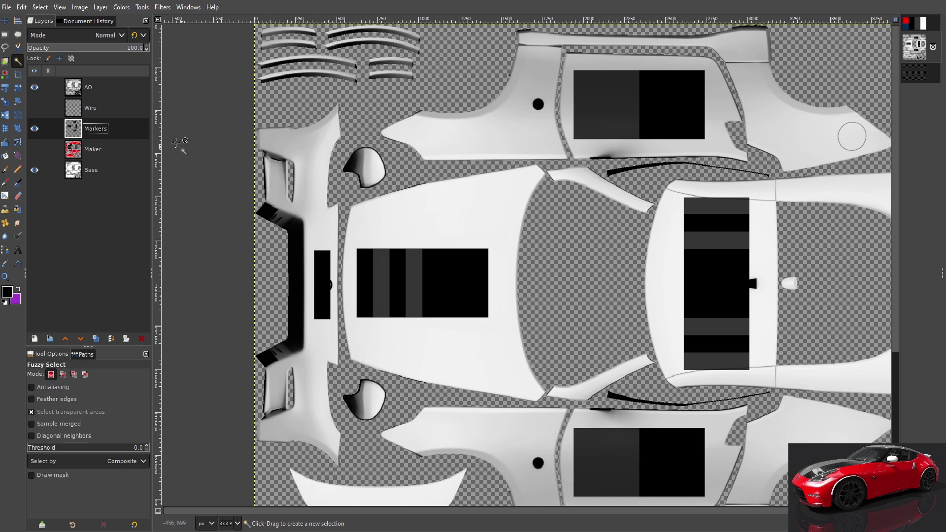
Delete the black marker block covering the front bumper badge on the Markers layer using Fuzzy Select
left_click(123, 109)
left_click(113, 129)
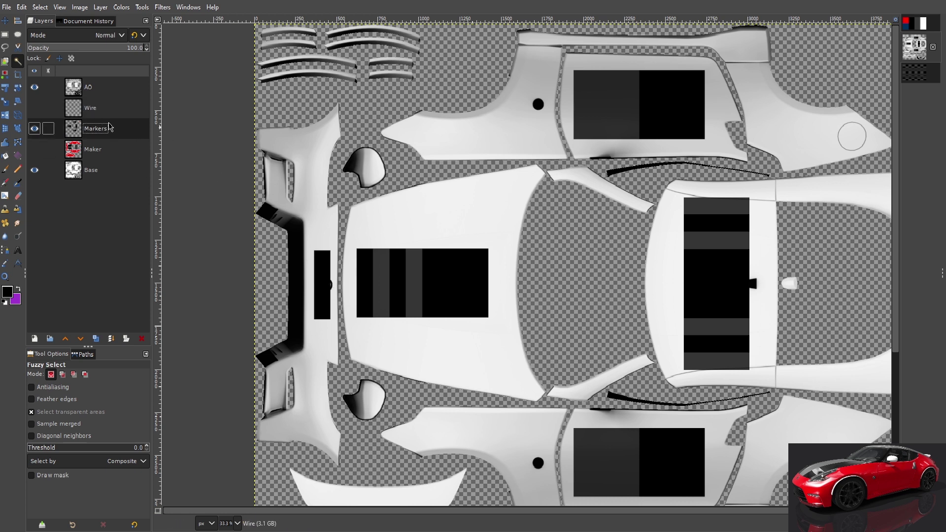
left_click(322, 281)
key("Delete")
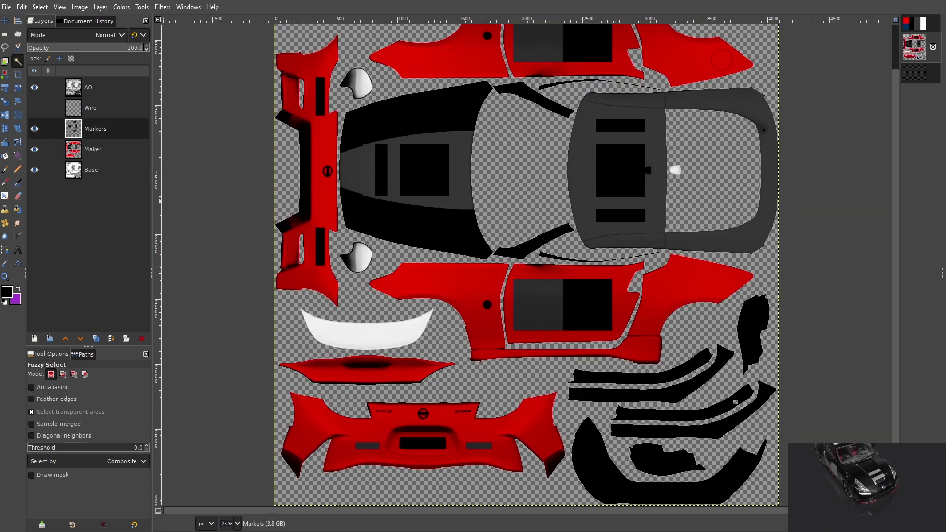
Add #346 NP.png as a new layer above Markers and activate it for the Scale tool
left_click_drag(1, 276, 471, 277)
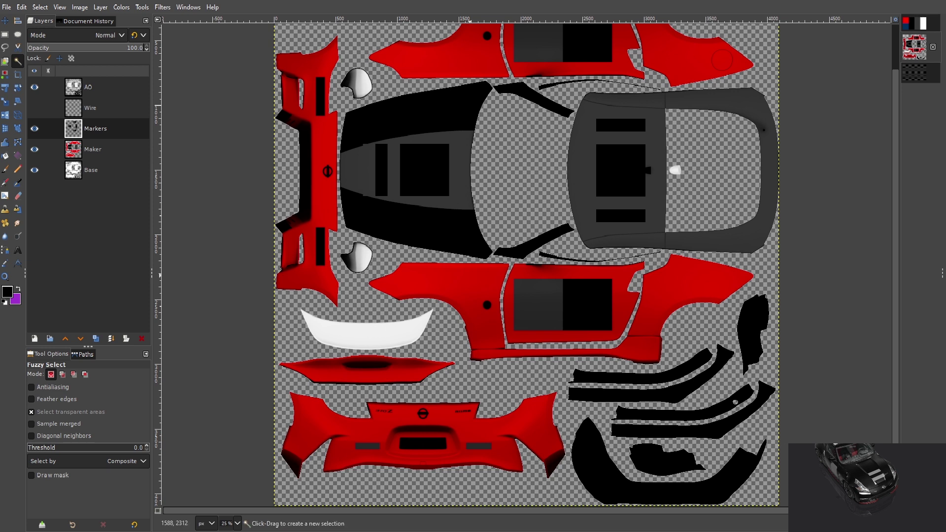
left_click(5, 89)
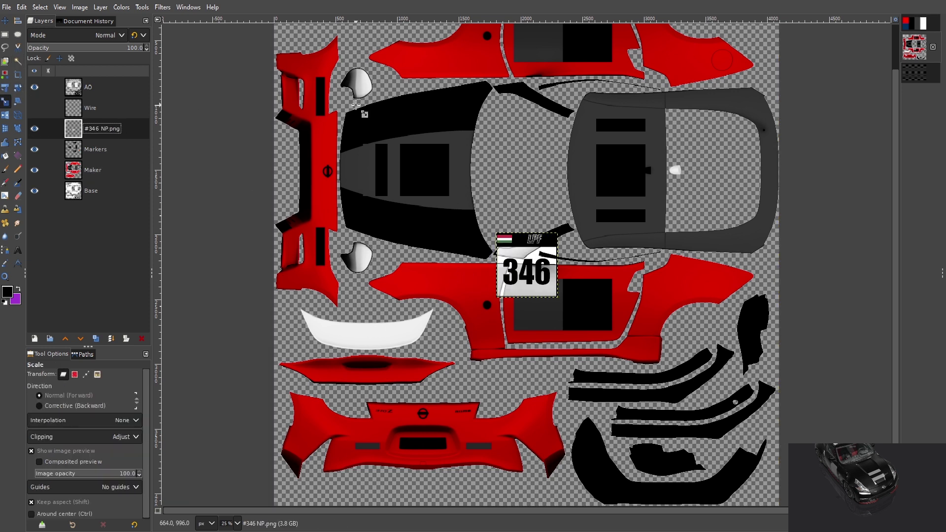
left_click(526, 266)
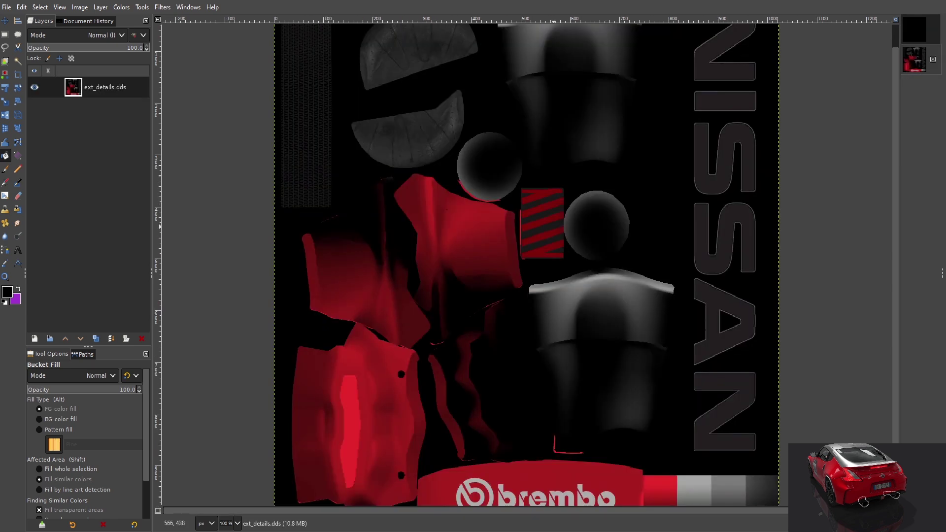
Fill part of the red striped patch in ext_details.dds with black using Bucket Fill
left_click(558, 231)
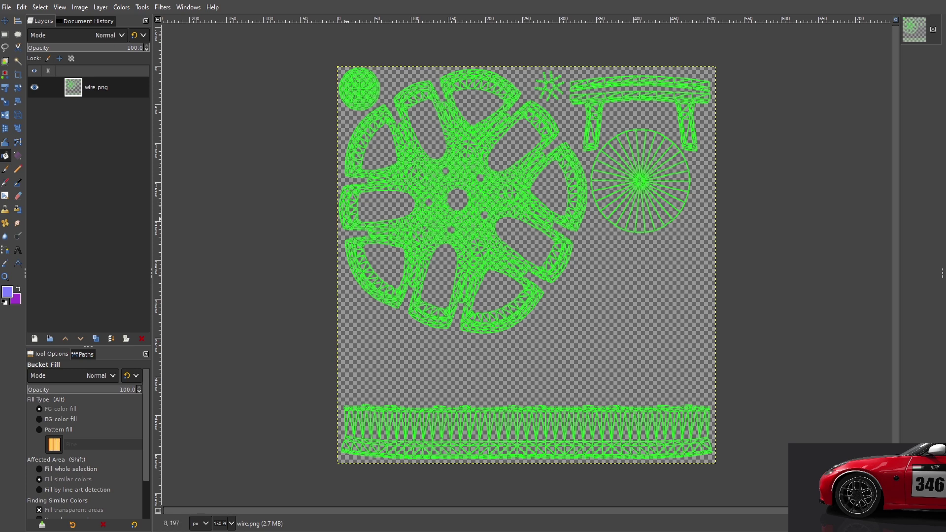
Add rim.png as a layer above wire.png, and activate the wire.png layer and the Fuzzy Select tool
left_click(103, 88)
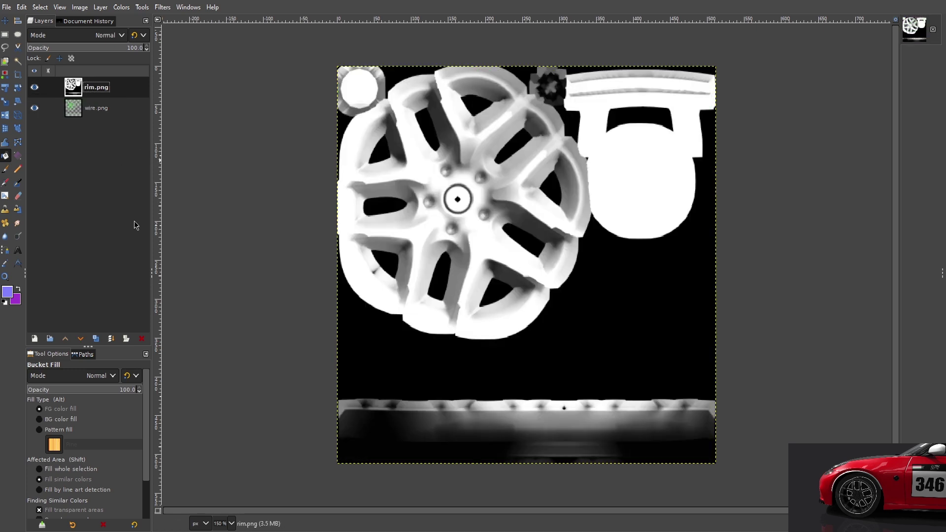
left_click(111, 109)
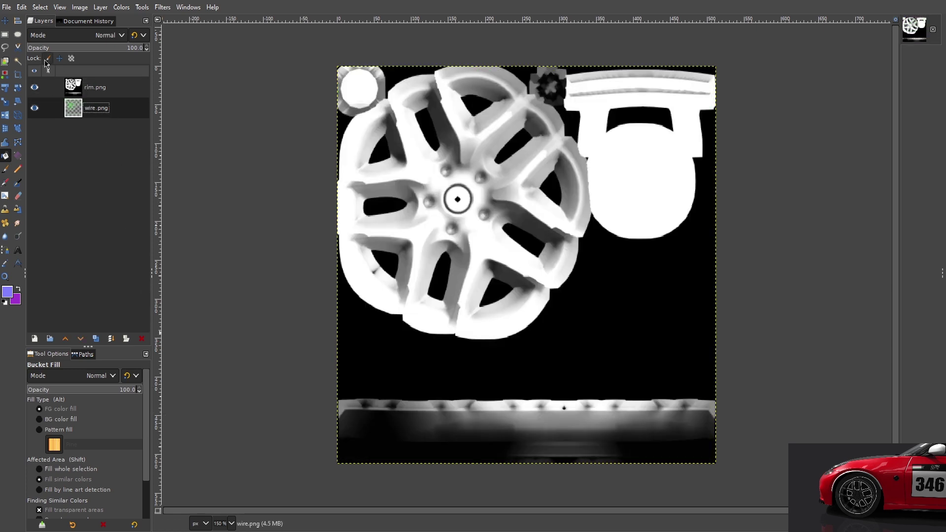
left_click(18, 61)
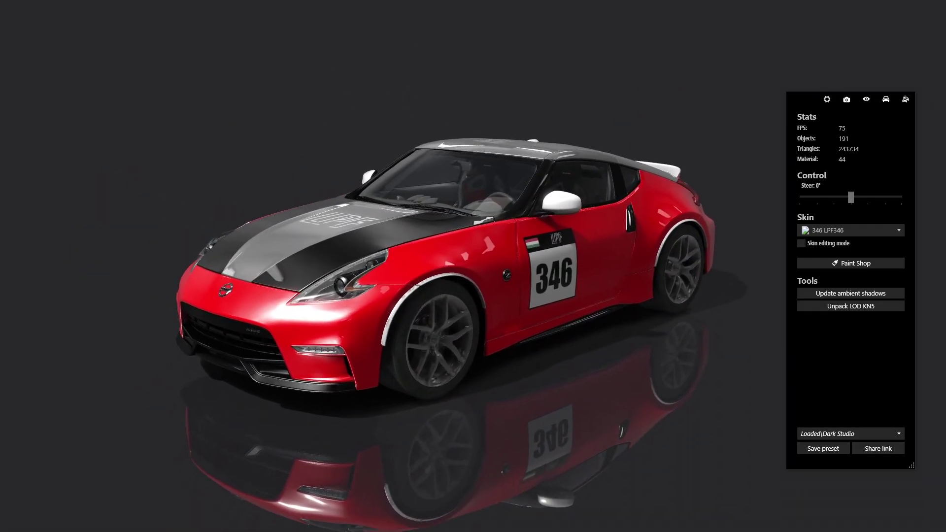
Open the car settings in the showroom preview and switch the car to a lower-detail LOD
key("Escape")
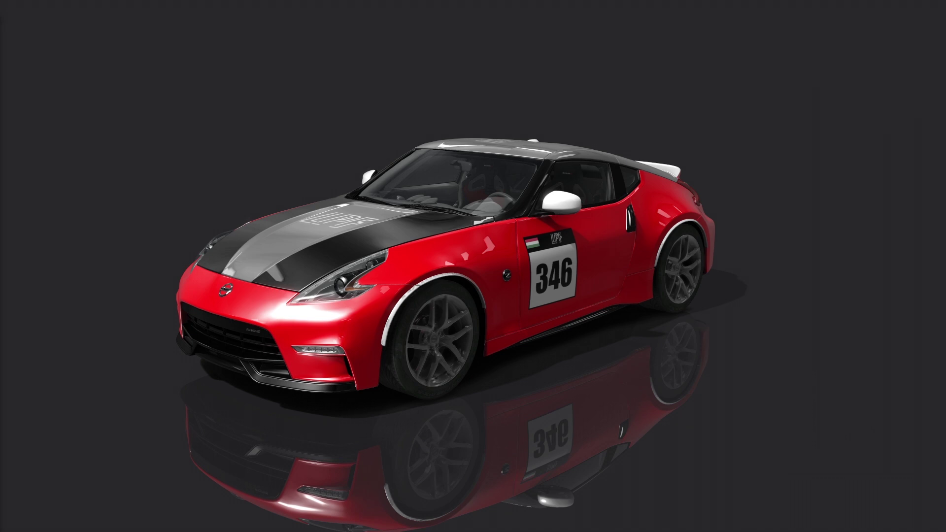
key("h")
left_click(885, 99)
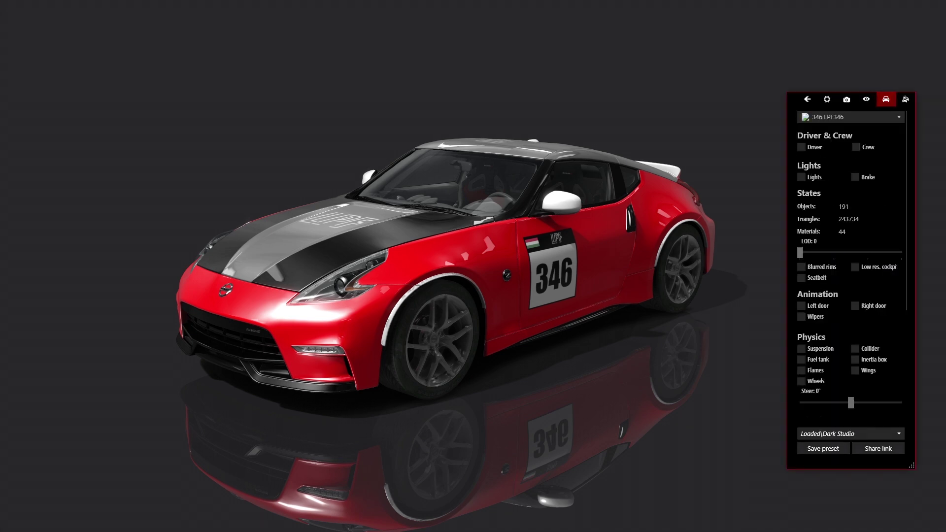
left_click(833, 253)
left_click(868, 252)
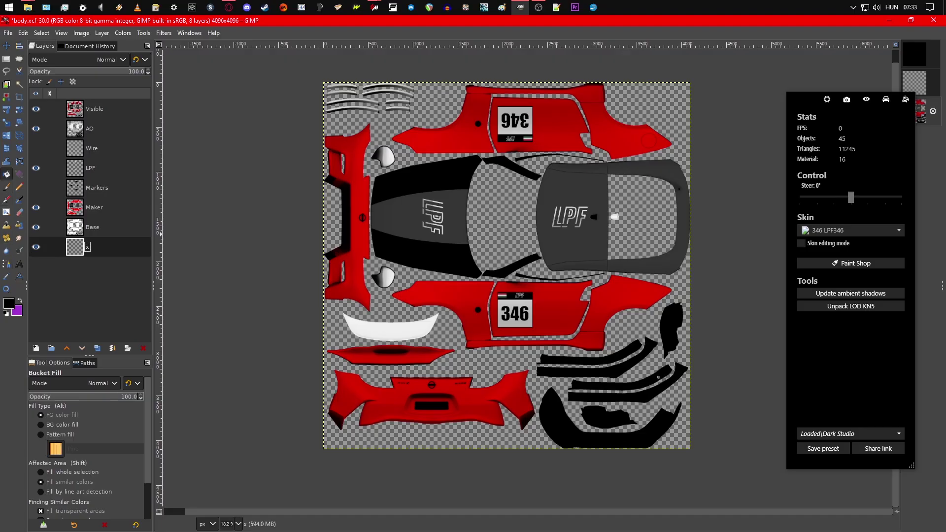
Fill layer x beneath the Base layer of body.xcf with black using Bucket Fill
left_click(441, 270)
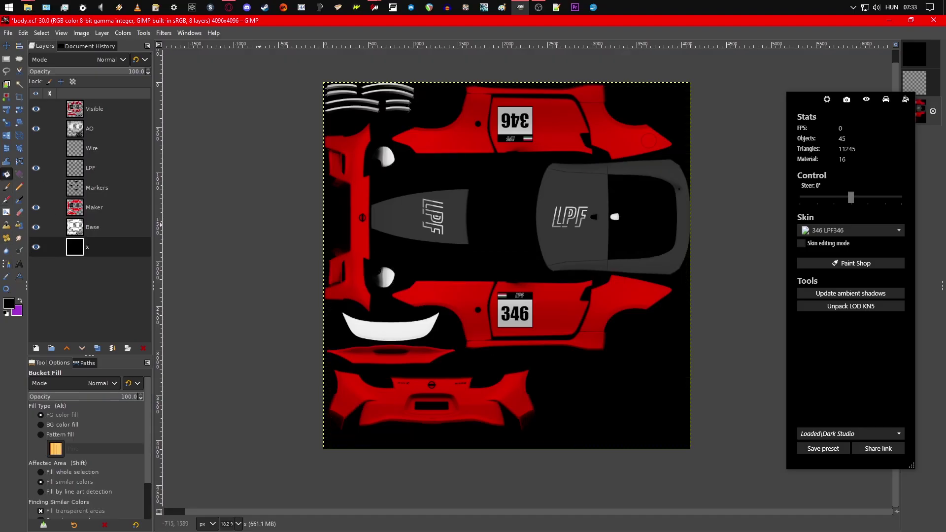
Switch to the showroom preview, select the GEO_body_lodC mesh and request the mapping of its body.dds diffuse texture
key("alt+Tab")
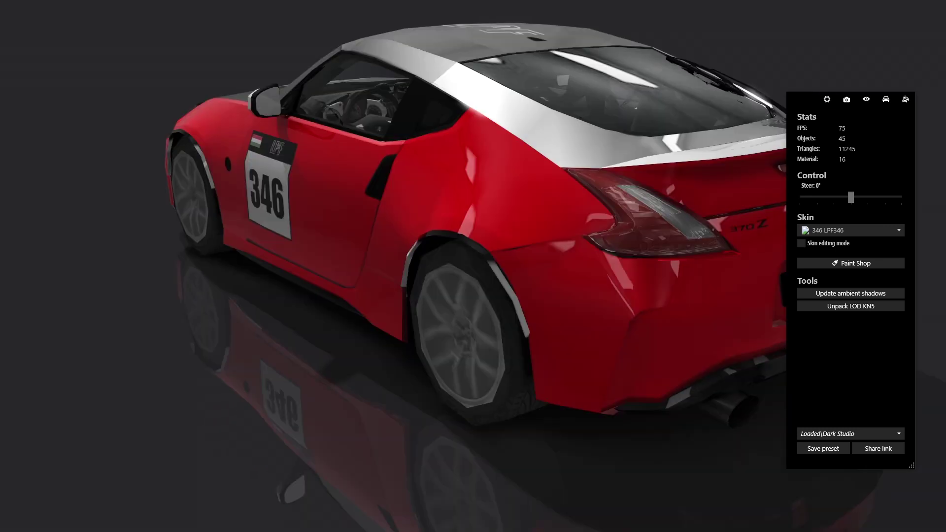
left_click(475, 197)
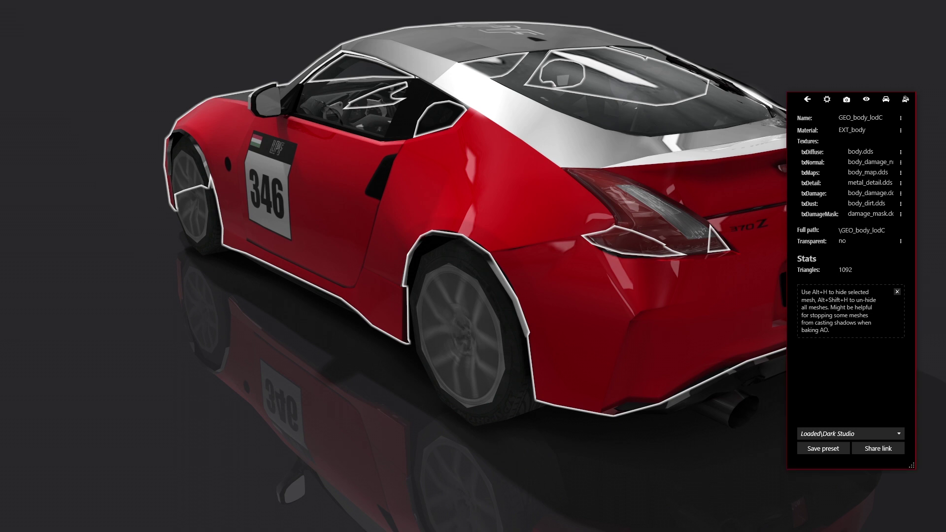
left_click(901, 152)
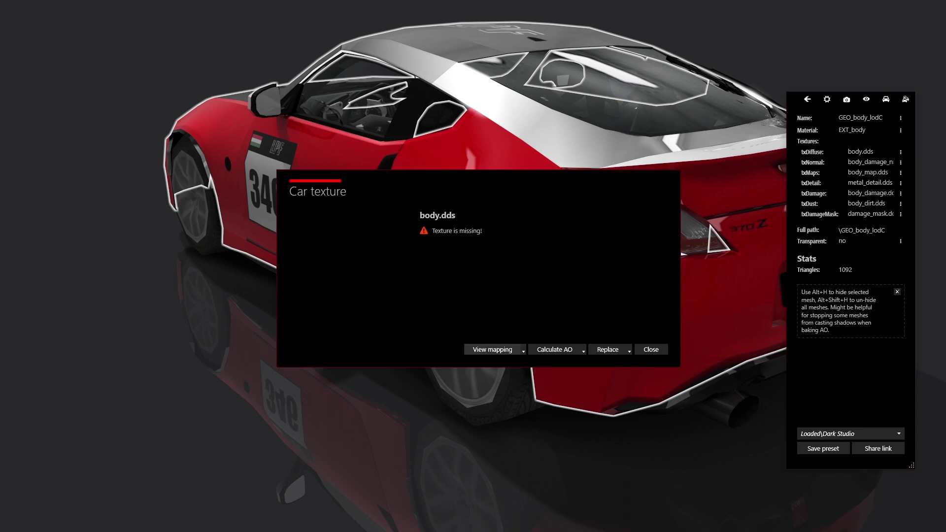
left_click(492, 349)
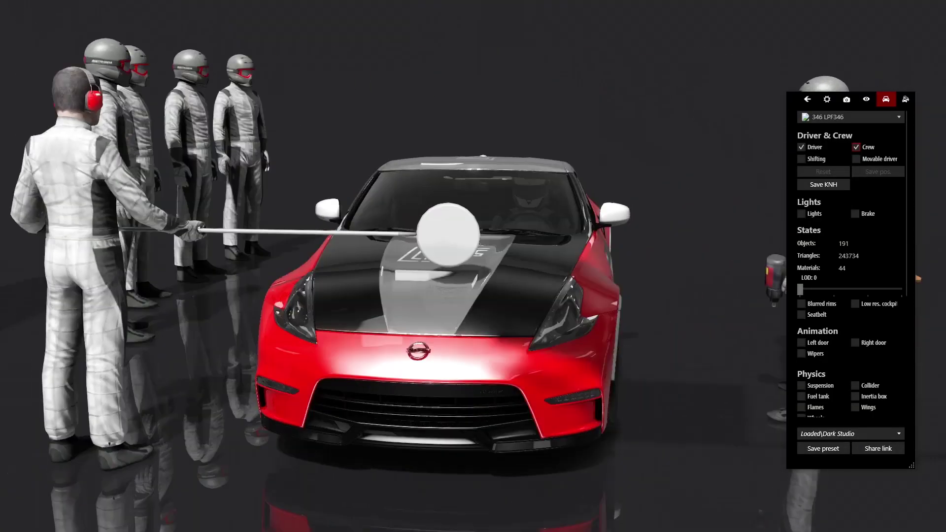
Orbit the showroom view to a front three-quarter angle on the car and crew, and hide the interface
left_click_drag(473, 276, 375, 281)
key("ctrl+h")
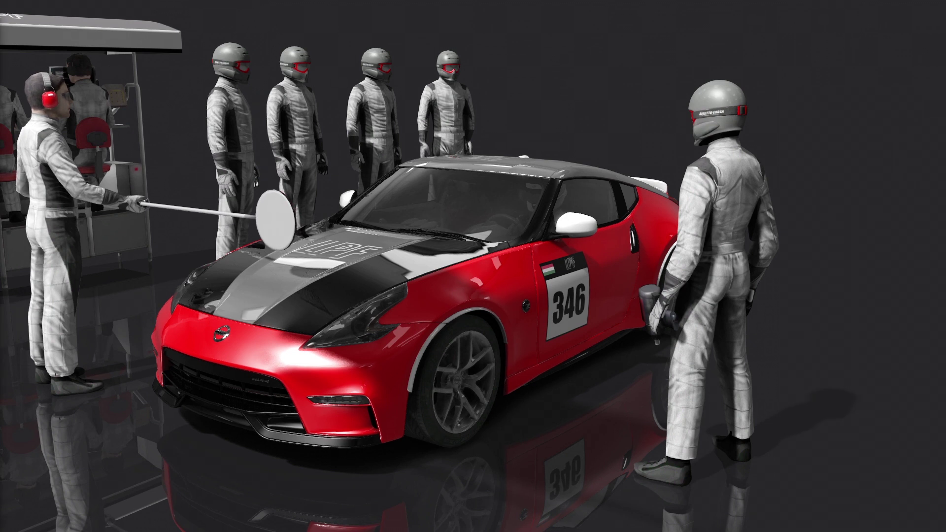